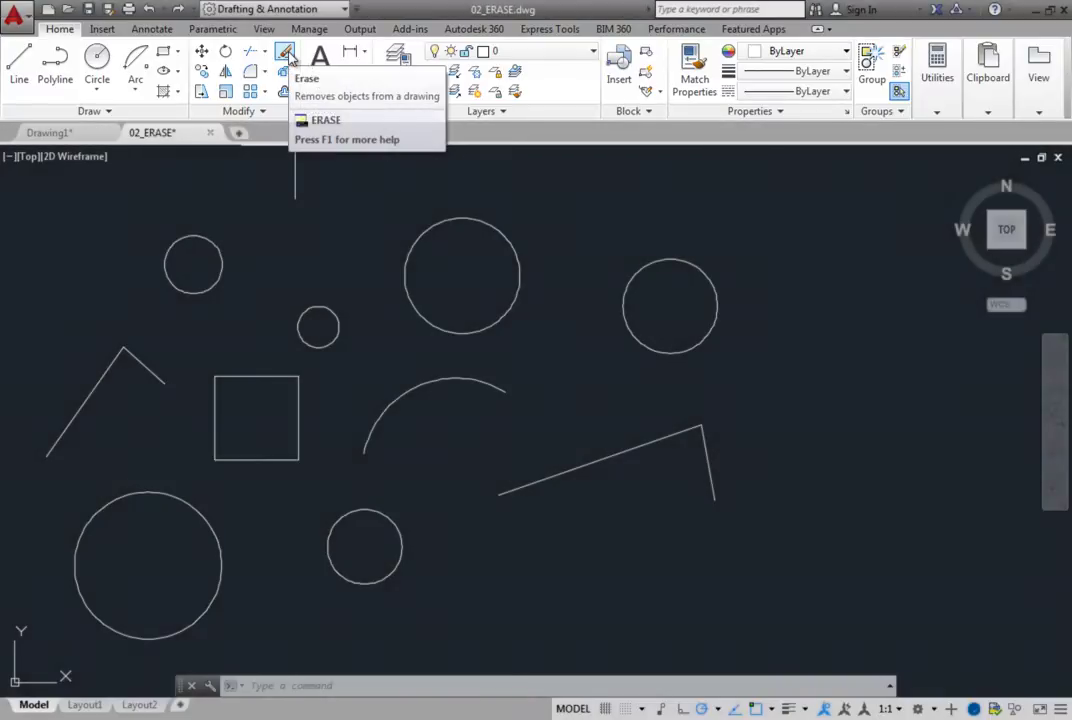
Start ERASE and window-lasso the large top circle, small central circle, right circle and arc.
click(286, 53)
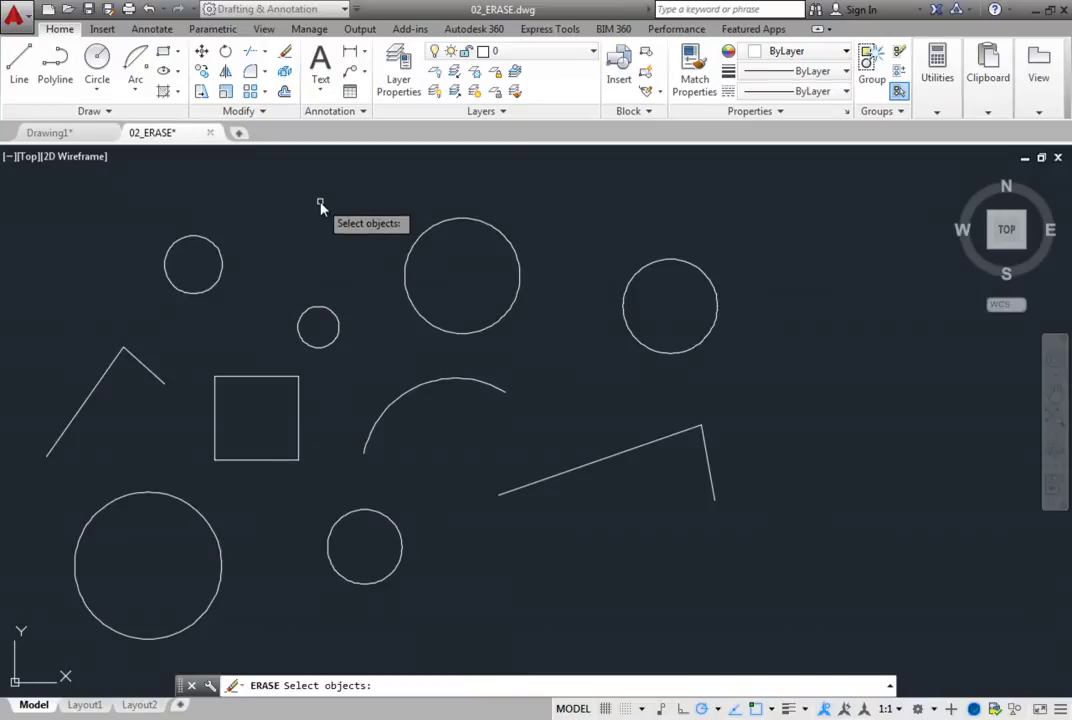
click(309, 191)
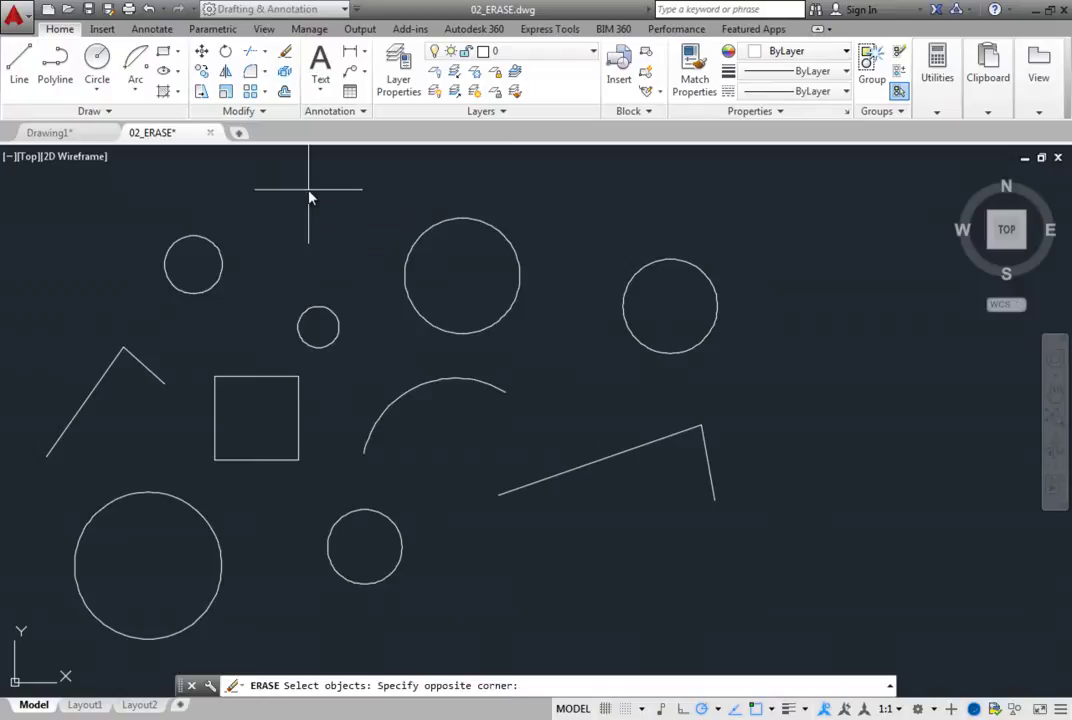
mouse_move(308, 189)
mouse_down()
mouse_move(424, 191)
mouse_move(696, 239)
mouse_move(756, 281)
mouse_move(762, 344)
mouse_move(742, 364)
mouse_move(688, 370)
mouse_move(560, 362)
mouse_move(527, 412)
mouse_move(482, 448)
mouse_move(359, 468)
mouse_move(342, 443)
mouse_move(254, 392)
mouse_move(268, 273)
mouse_move(249, 213)
mouse_up()
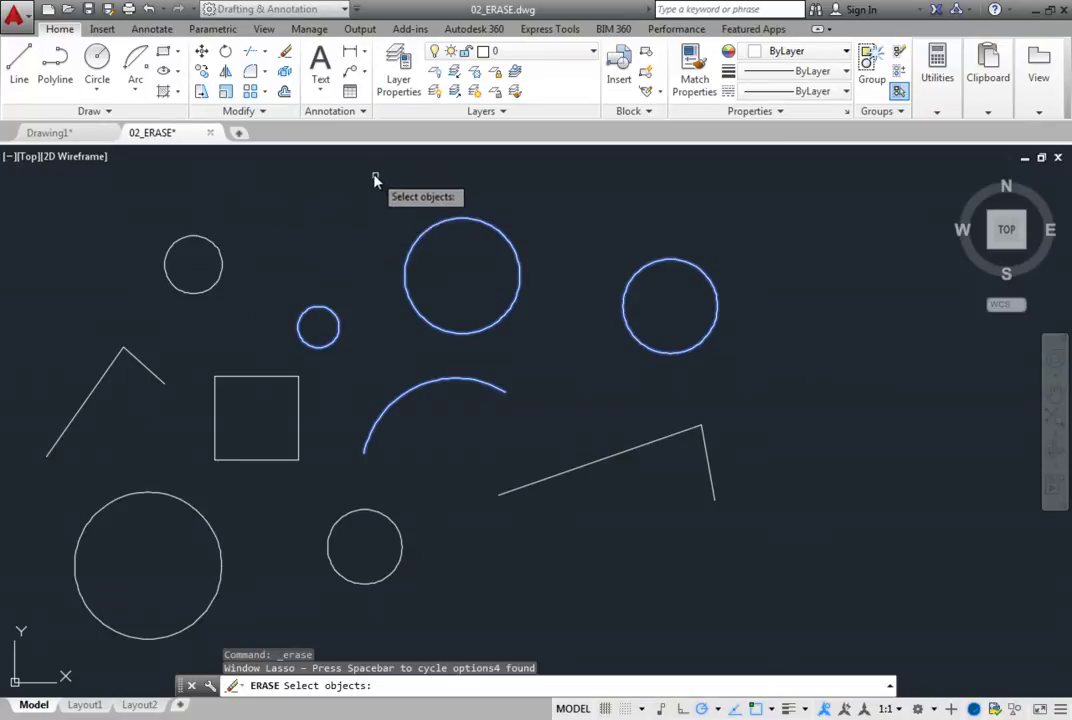
Window-lasso the top-left circles into the erase selection (5 objects), then sweep a crossing lasso toward the square.
mouse_move(352, 176)
mouse_down()
mouse_move(570, 216)
mouse_move(599, 242)
mouse_move(609, 283)
mouse_move(611, 325)
mouse_move(588, 369)
mouse_move(485, 402)
mouse_move(389, 405)
mouse_move(306, 371)
mouse_move(252, 321)
mouse_up()
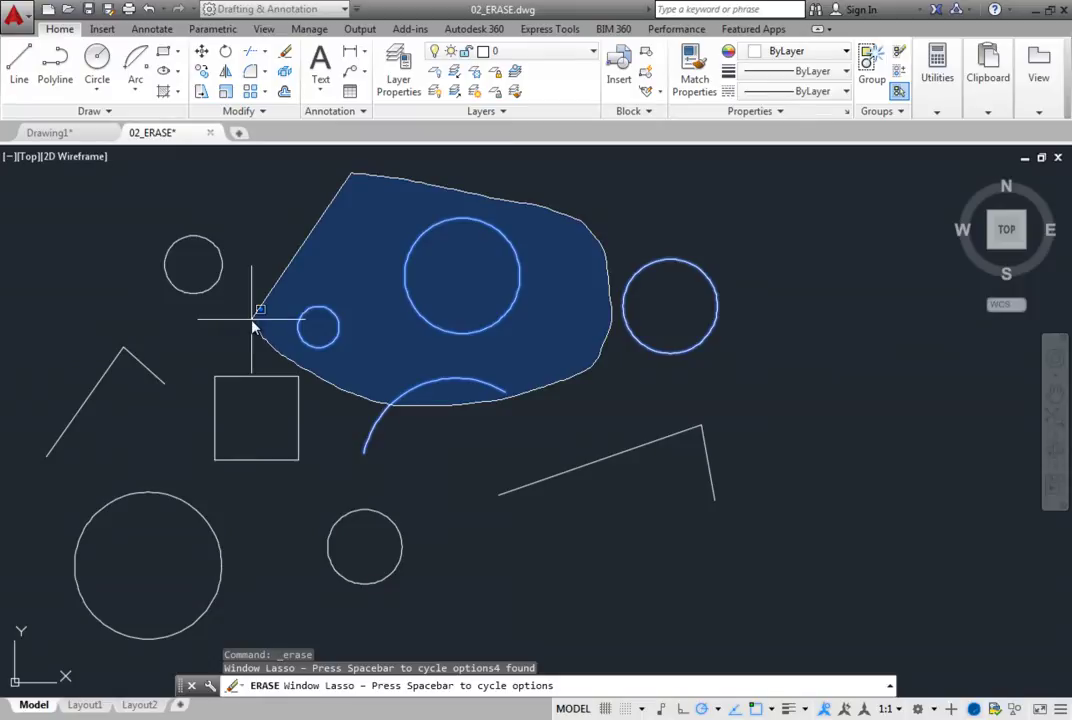
mouse_move(253, 326)
mouse_down()
mouse_move(163, 309)
mouse_move(120, 284)
mouse_move(112, 230)
mouse_up()
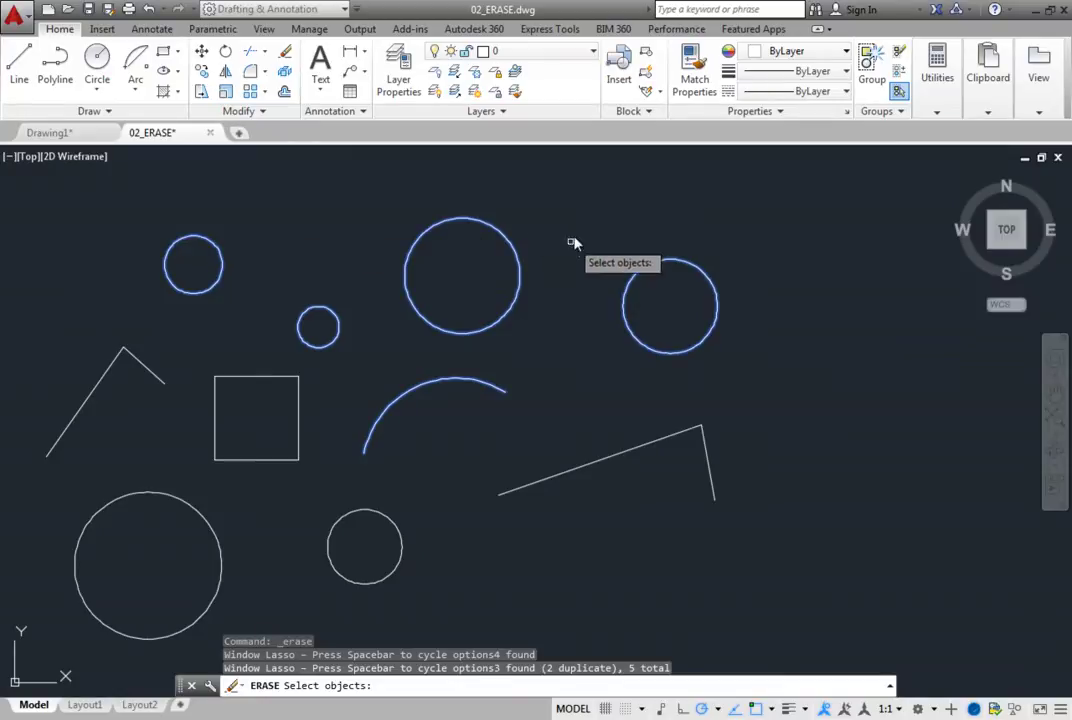
mouse_move(615, 184)
mouse_down()
mouse_move(304, 192)
mouse_move(278, 241)
mouse_move(230, 287)
mouse_move(155, 341)
mouse_move(90, 350)
mouse_move(68, 366)
mouse_move(62, 392)
mouse_move(76, 428)
mouse_move(105, 448)
mouse_move(235, 460)
mouse_move(285, 435)
mouse_move(335, 388)
mouse_move(414, 360)
mouse_move(591, 391)
mouse_up()
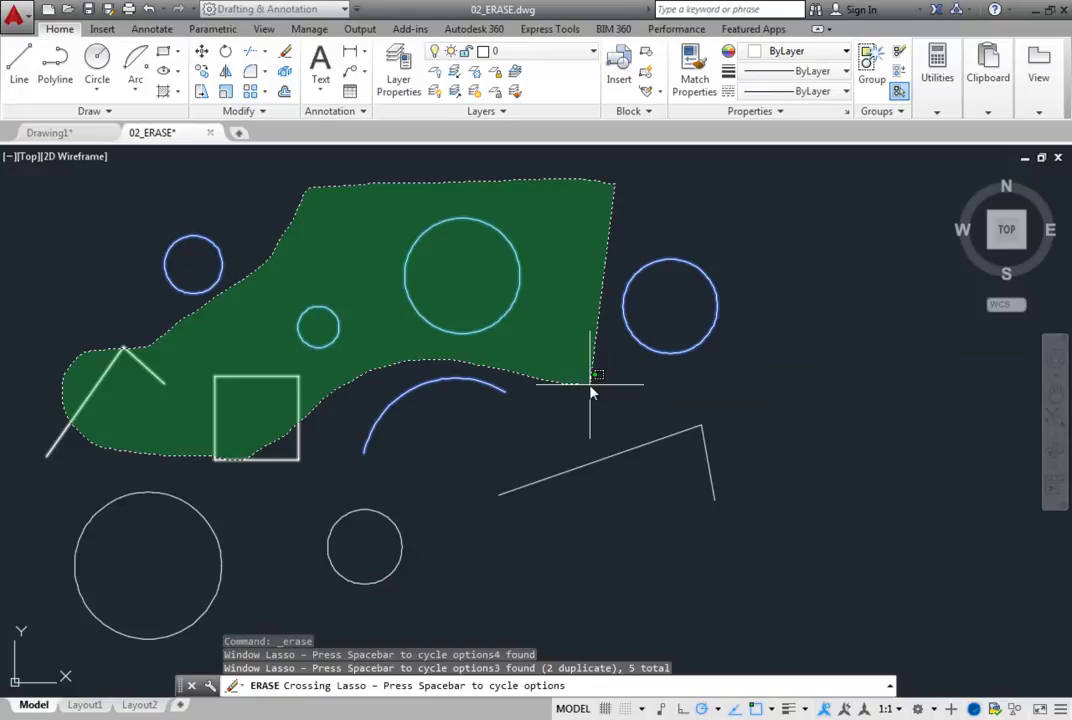
Add the angled line and square via crossing lasso (11 objects), then trace a window lasso around the upper-left shapes.
drag(590, 385, 590, 388)
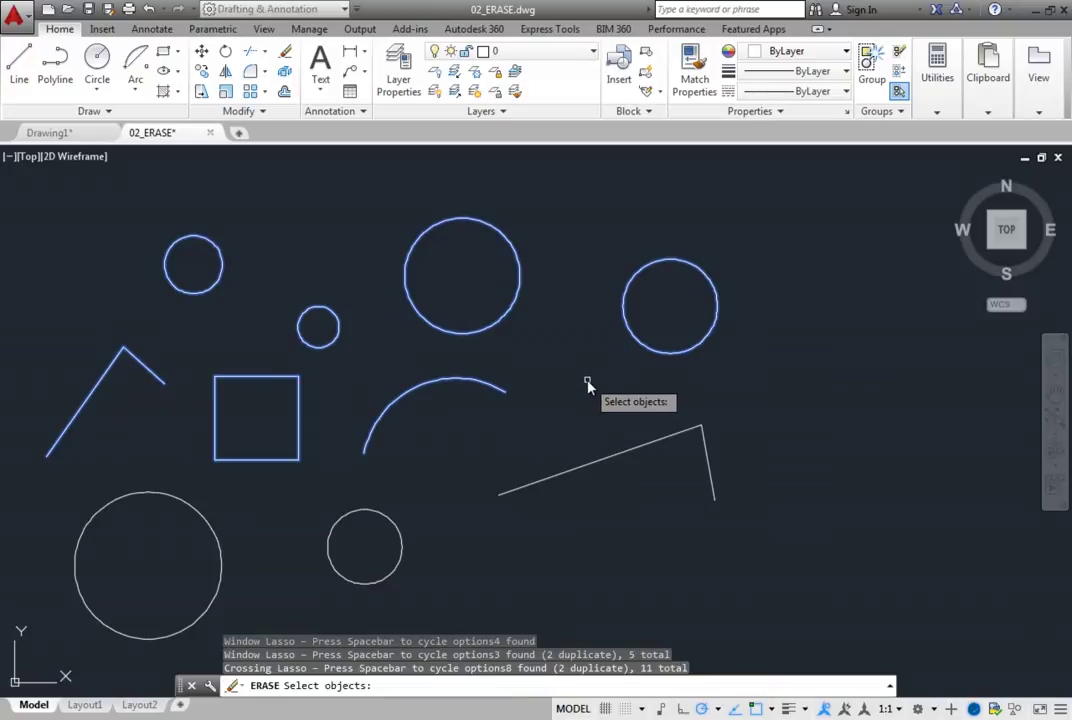
click(368, 205)
mouse_move(368, 201)
mouse_down()
mouse_move(513, 231)
mouse_move(538, 264)
mouse_move(538, 347)
mouse_move(493, 377)
mouse_move(316, 372)
mouse_move(261, 408)
mouse_move(219, 407)
mouse_move(190, 368)
mouse_up()
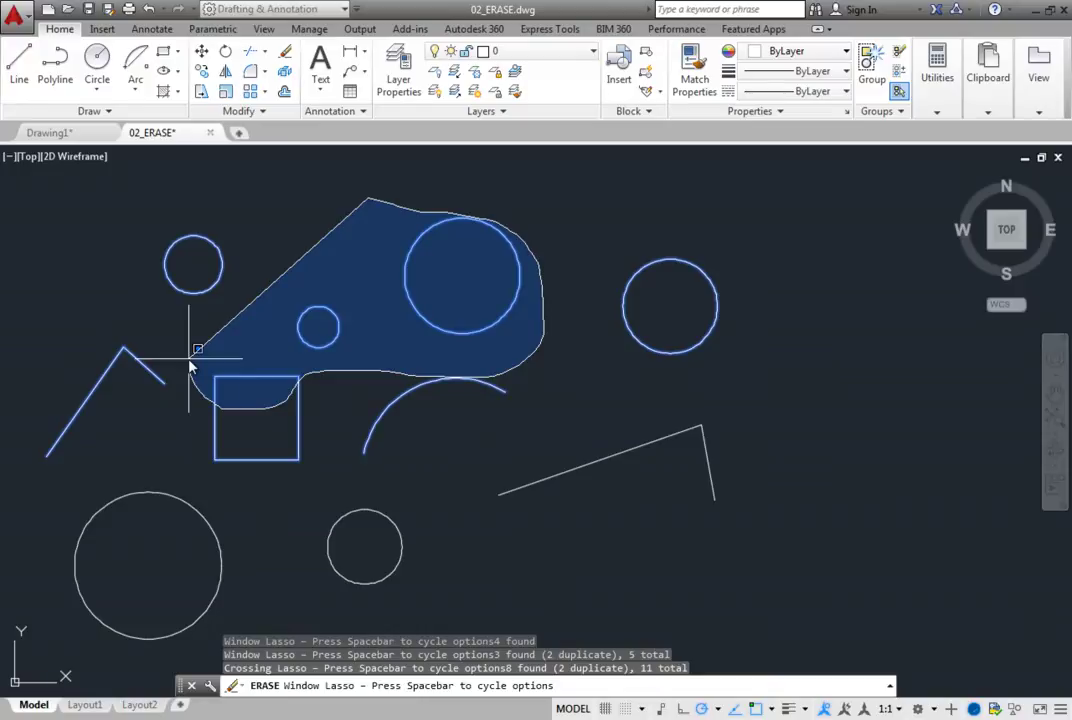
key(space)
key(space)
mouse_move(190, 367)
mouse_down()
mouse_move(184, 340)
mouse_move(141, 306)
mouse_move(130, 240)
mouse_move(144, 190)
mouse_move(155, 192)
mouse_up()
key(space)
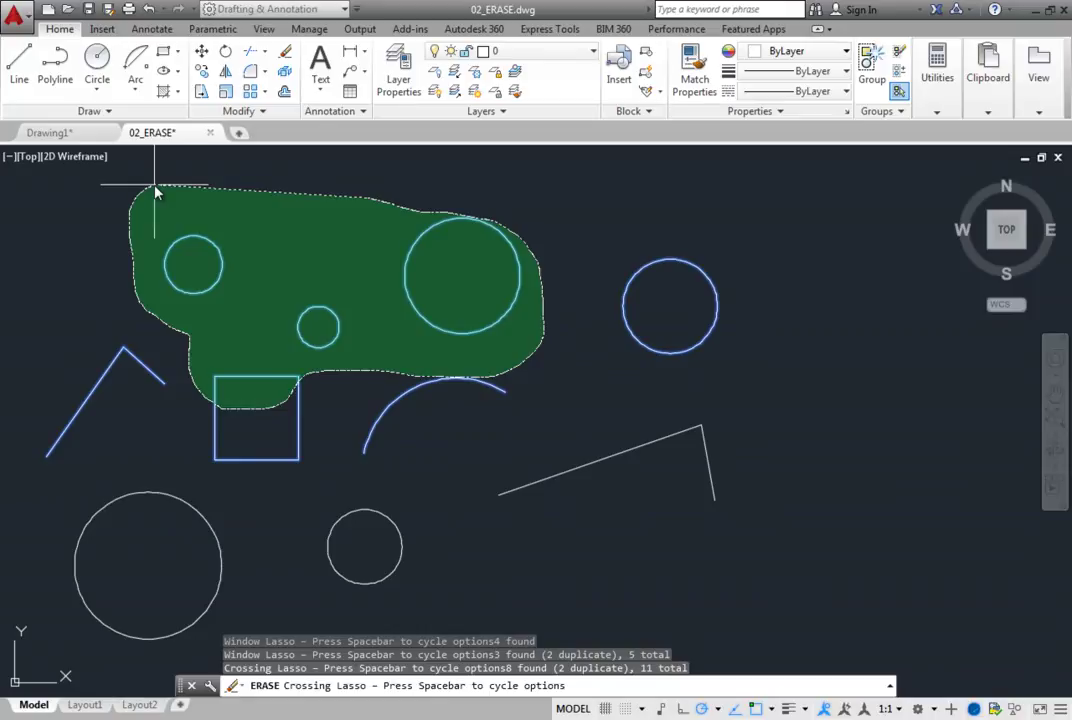
drag(155, 192, 155, 192)
key(space)
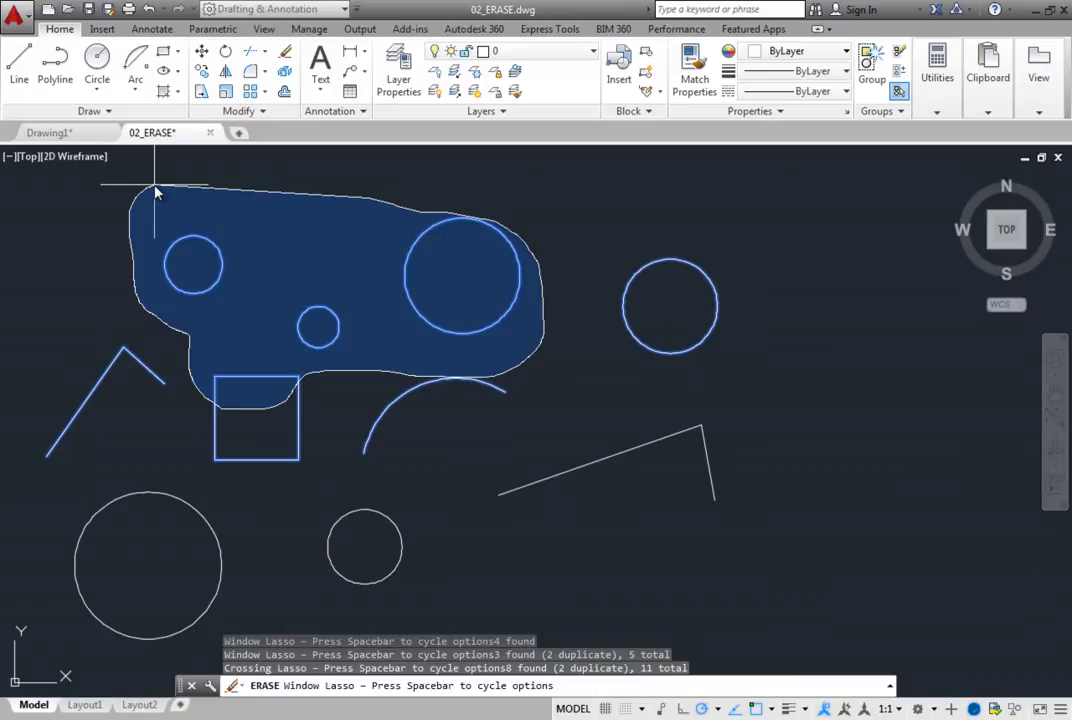
key(space)
drag(155, 192, 155, 187)
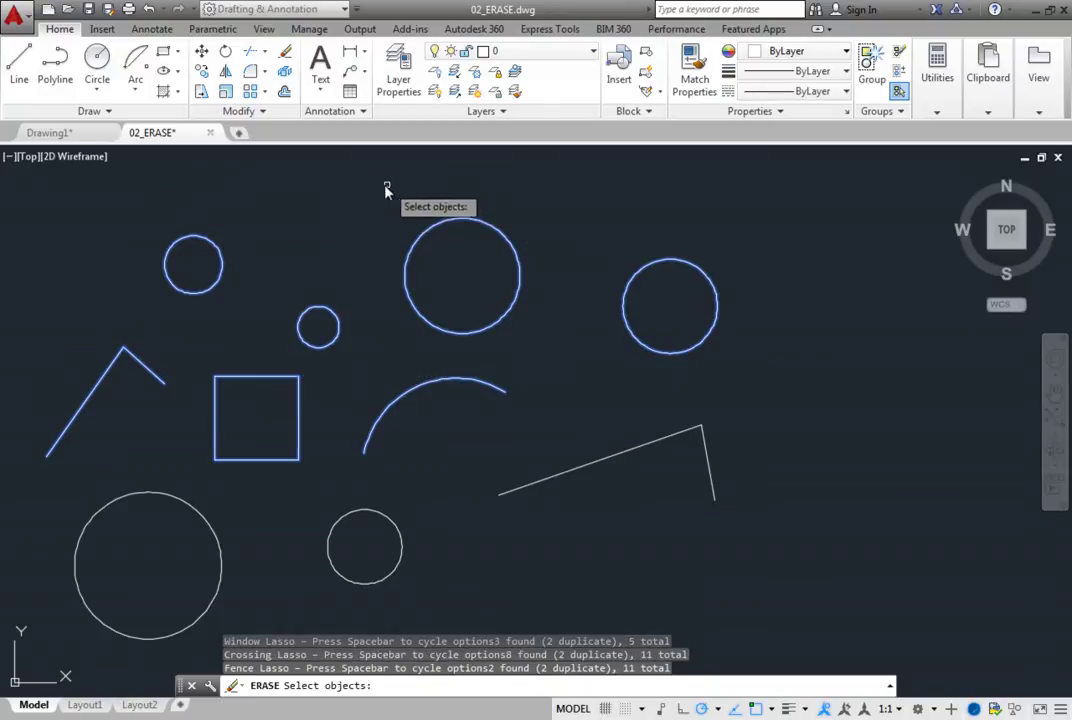
Fence-lasso across the large bottom-left and small lower circles, bringing the erase selection to 13 objects.
mouse_move(383, 186)
mouse_down()
mouse_move(446, 233)
mouse_move(510, 306)
mouse_move(529, 407)
mouse_move(555, 437)
mouse_move(579, 440)
mouse_up()
key(space)
key(space)
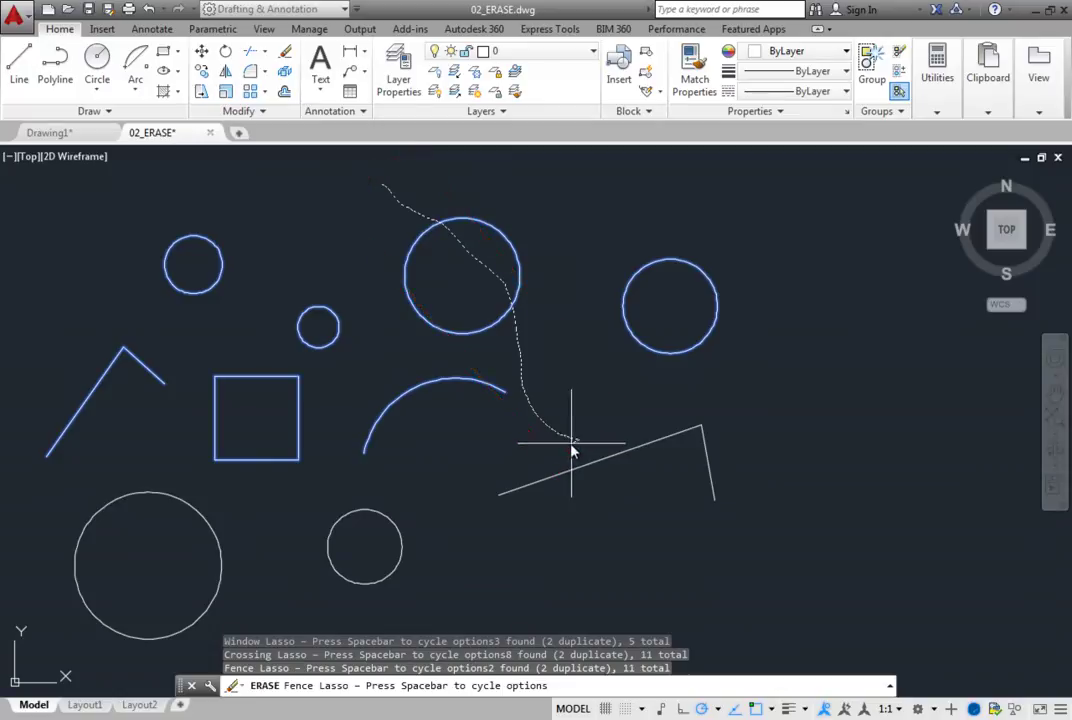
mouse_move(482, 444)
mouse_down()
mouse_move(445, 472)
mouse_move(428, 513)
mouse_move(328, 564)
mouse_move(172, 568)
mouse_move(89, 536)
mouse_move(89, 487)
mouse_move(104, 472)
mouse_move(147, 467)
mouse_move(252, 490)
mouse_move(262, 455)
mouse_up()
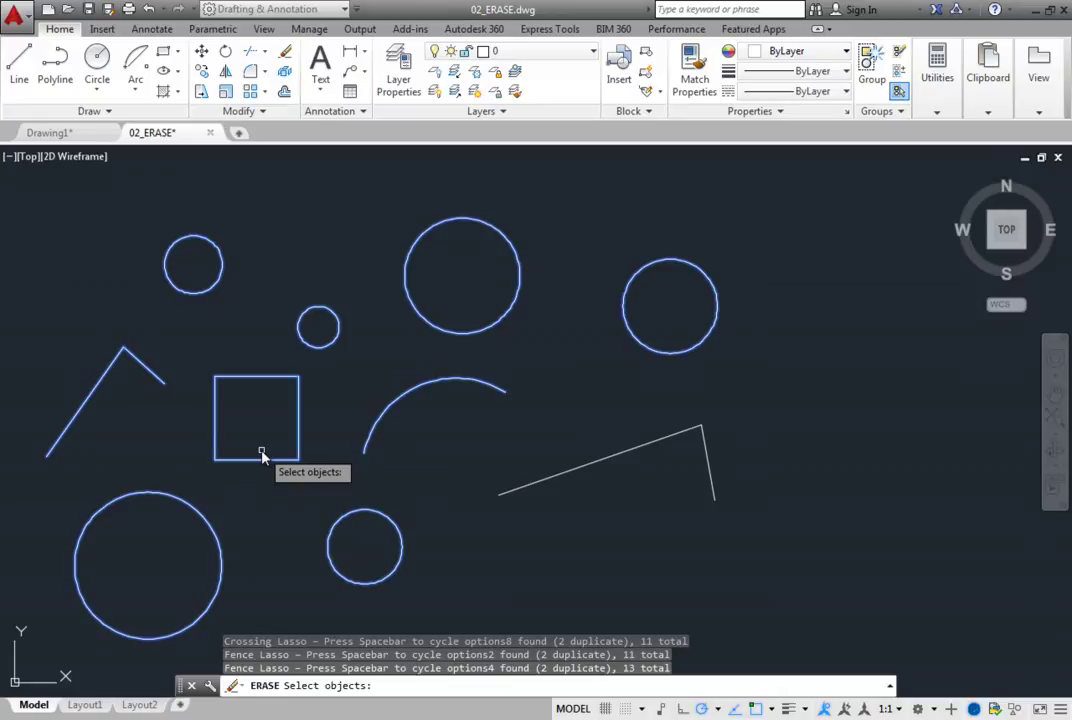
Finish ERASE, deleting the 13 selected objects and leaving only the bent line.
key(Return)
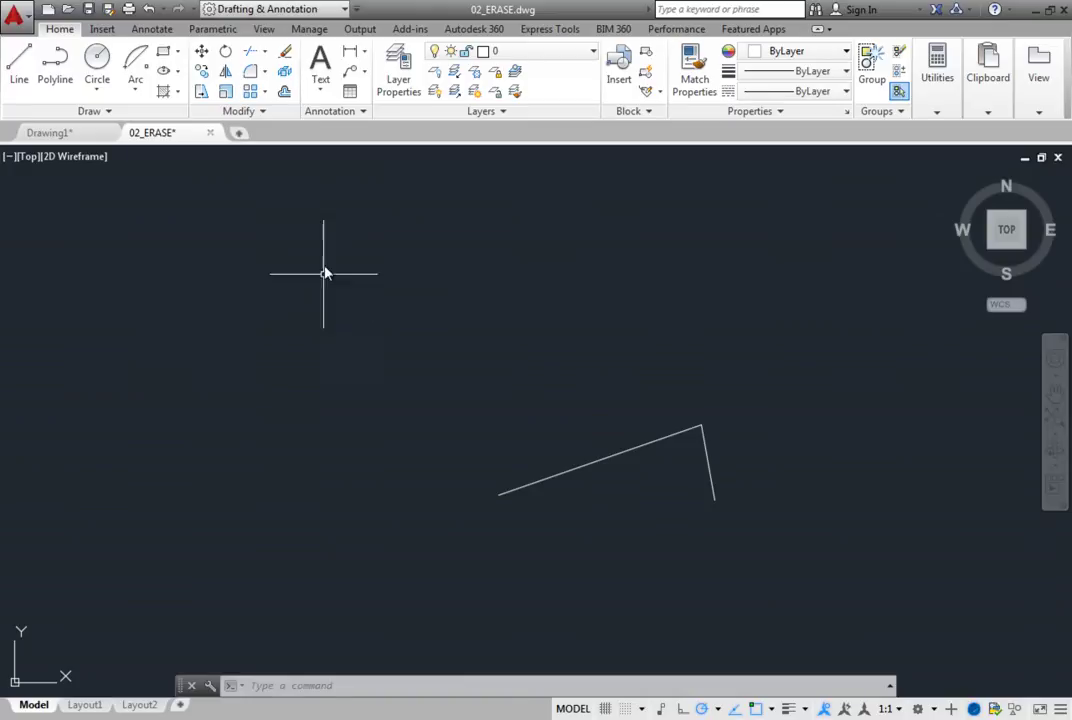
Undo the erase to restore all shapes, then window-lasso the four upper circles.
click(149, 9)
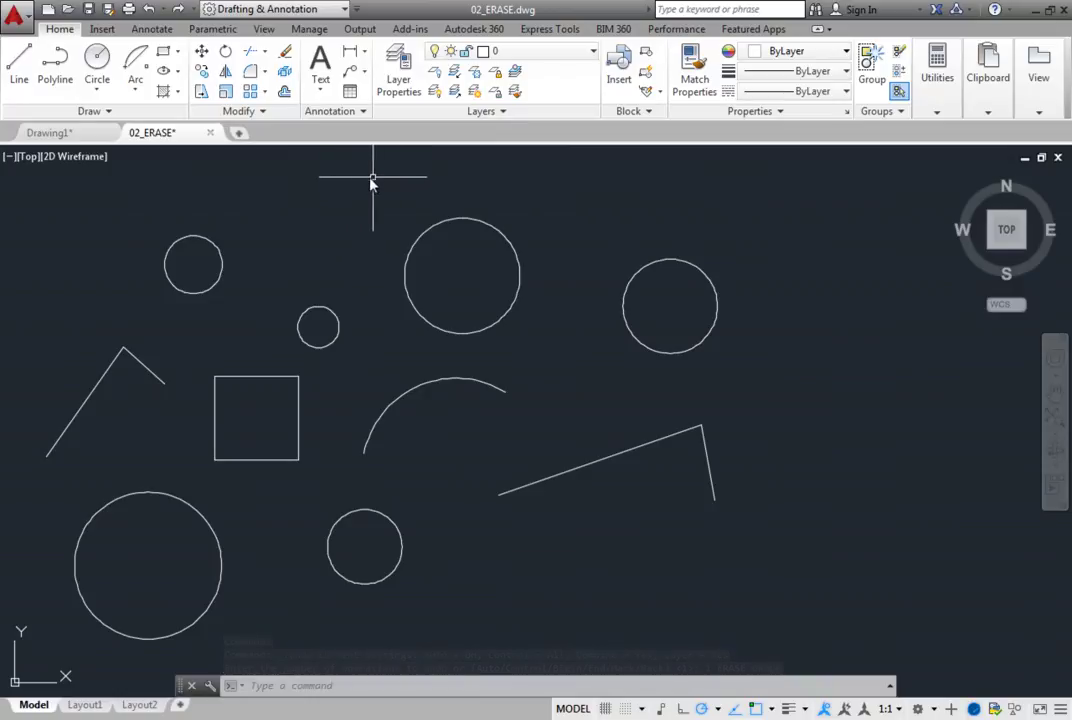
mouse_move(358, 178)
mouse_down()
mouse_move(542, 188)
mouse_move(720, 233)
mouse_move(759, 268)
mouse_move(774, 325)
mouse_move(736, 370)
mouse_move(587, 364)
mouse_move(436, 331)
mouse_move(305, 355)
mouse_move(240, 342)
mouse_move(230, 322)
mouse_move(166, 302)
mouse_move(132, 218)
mouse_up()
key(space)
key(space)
key(space)
key(space)
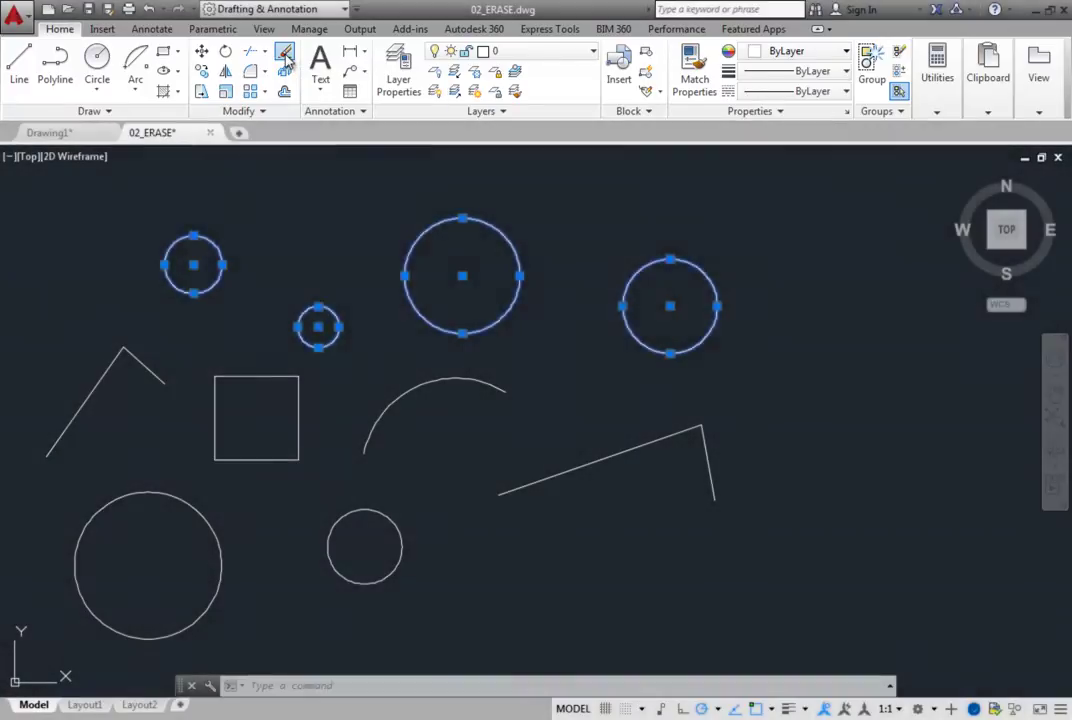
Erase the four upper circles, then fence-select the arc and the bent line.
click(286, 56)
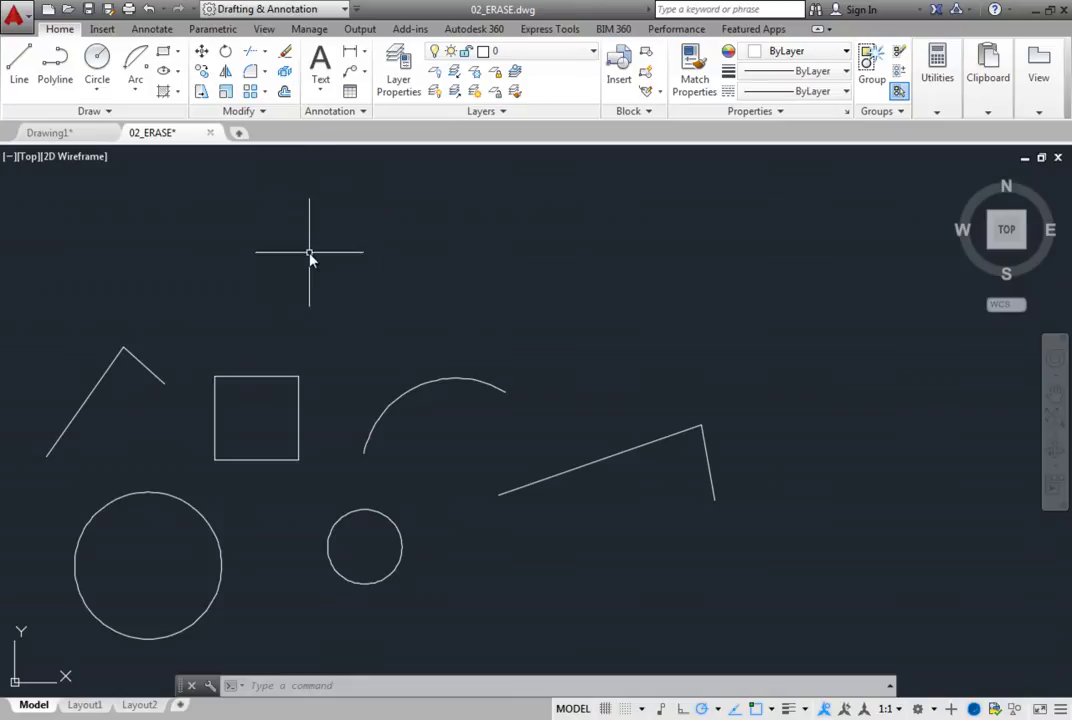
mouse_move(312, 275)
mouse_down()
mouse_move(408, 389)
mouse_move(549, 418)
mouse_move(593, 469)
mouse_move(643, 475)
mouse_move(747, 457)
mouse_up()
key(space)
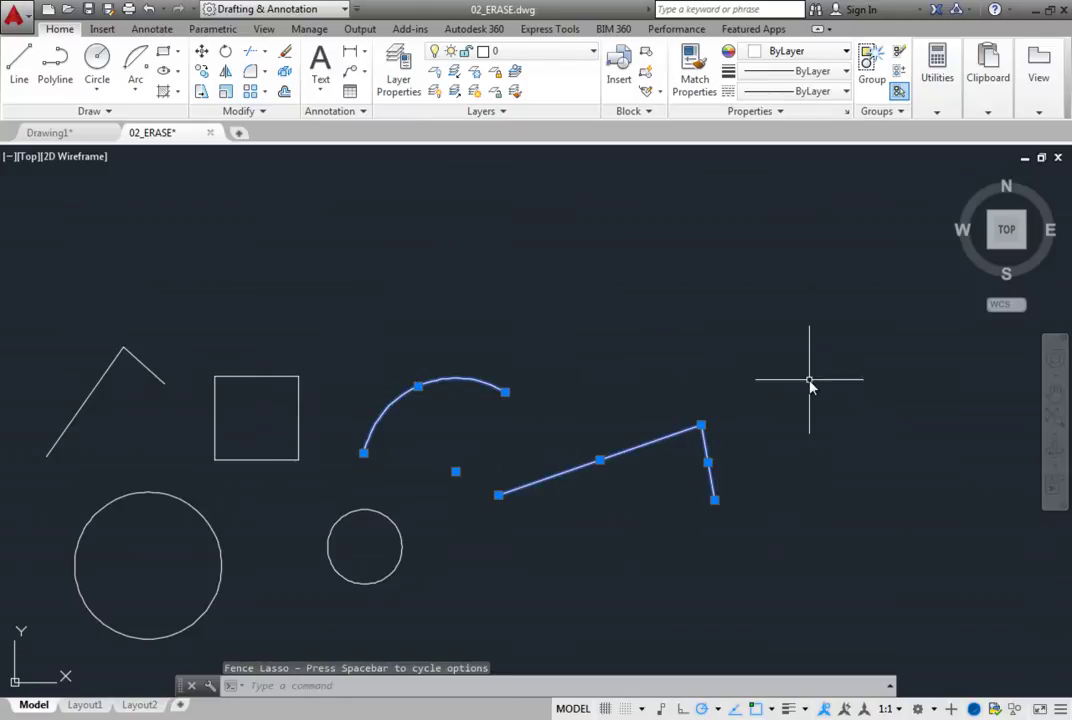